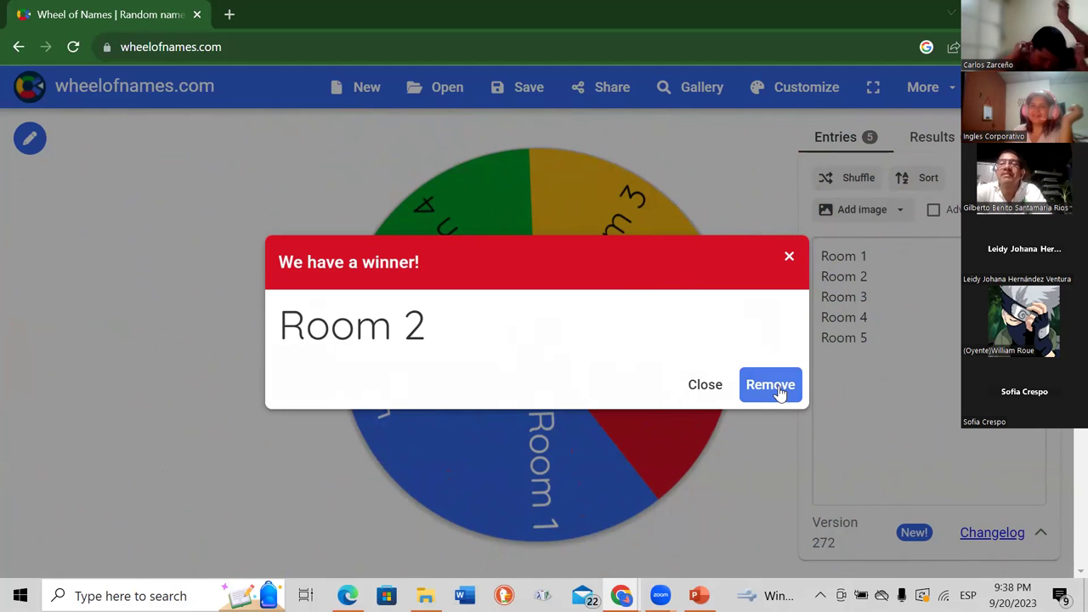
Dismiss the wheel's winner announcement and switch to the PowerPoint class presentation.
click(789, 261)
click(698, 595)
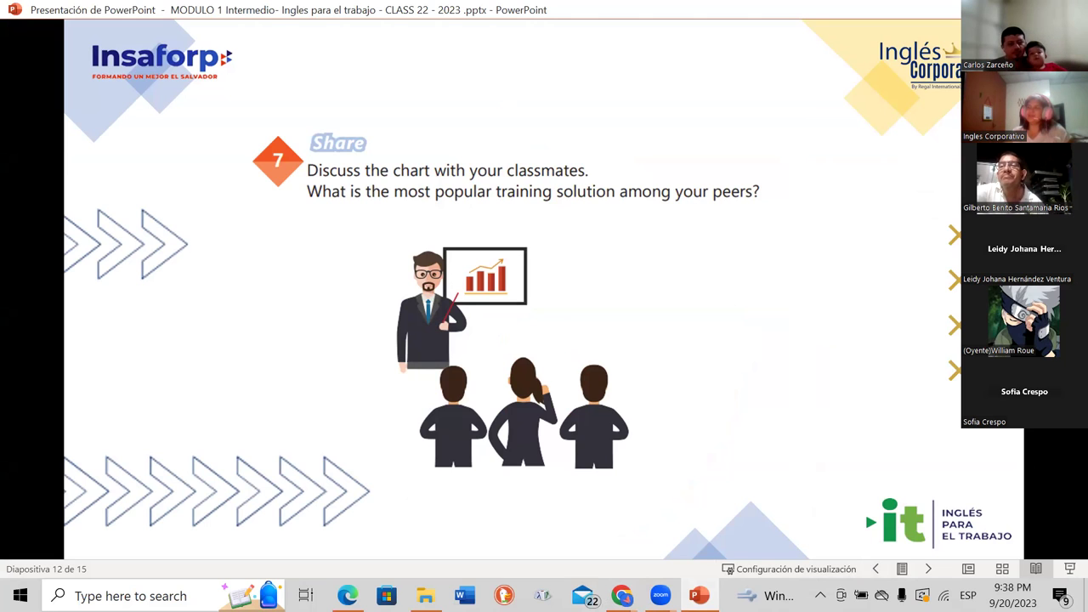
Switch to the Excel worksheet and review the WAITER form's title, employee cell and training solutions row.
key(alt+Tab)
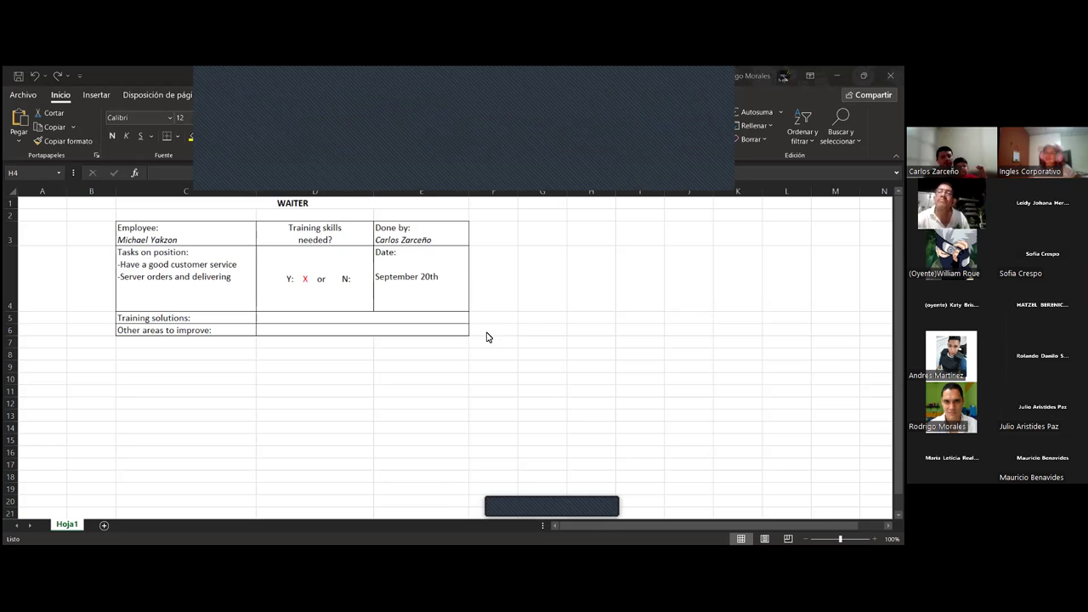
click(560, 313)
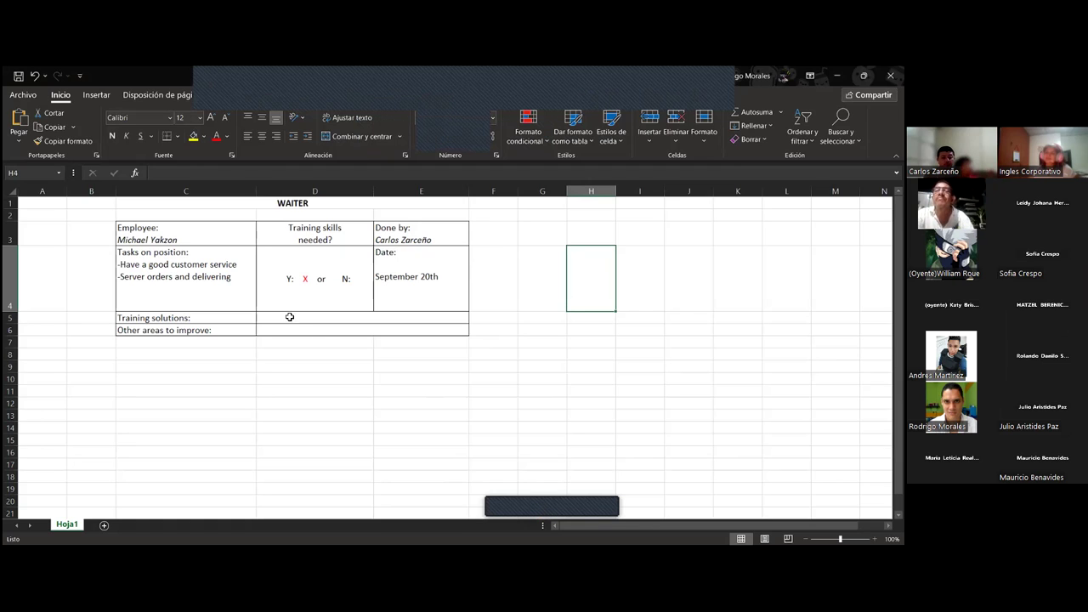
click(236, 202)
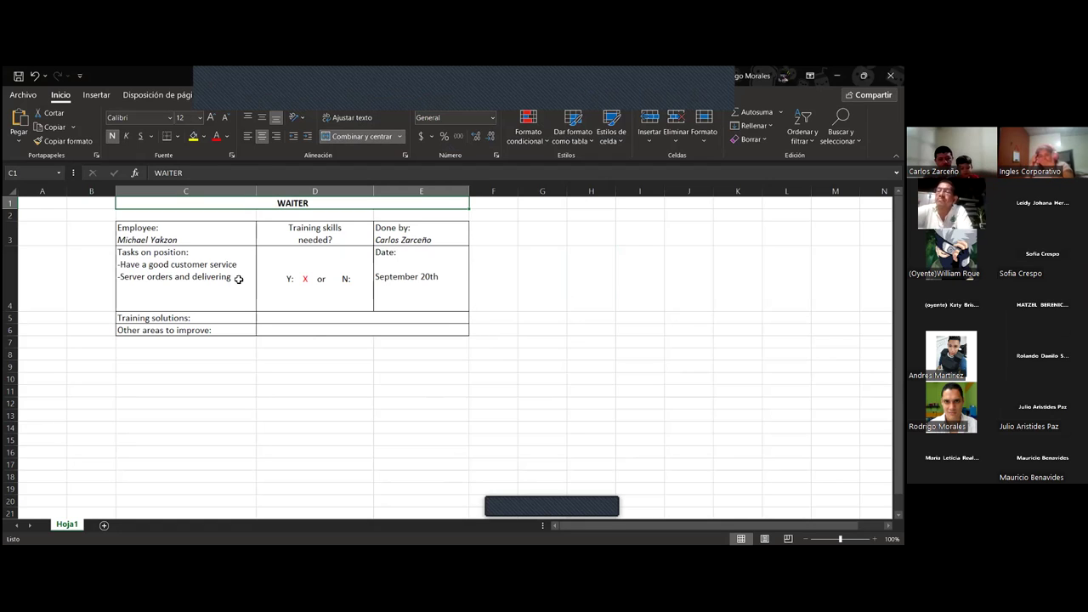
click(204, 242)
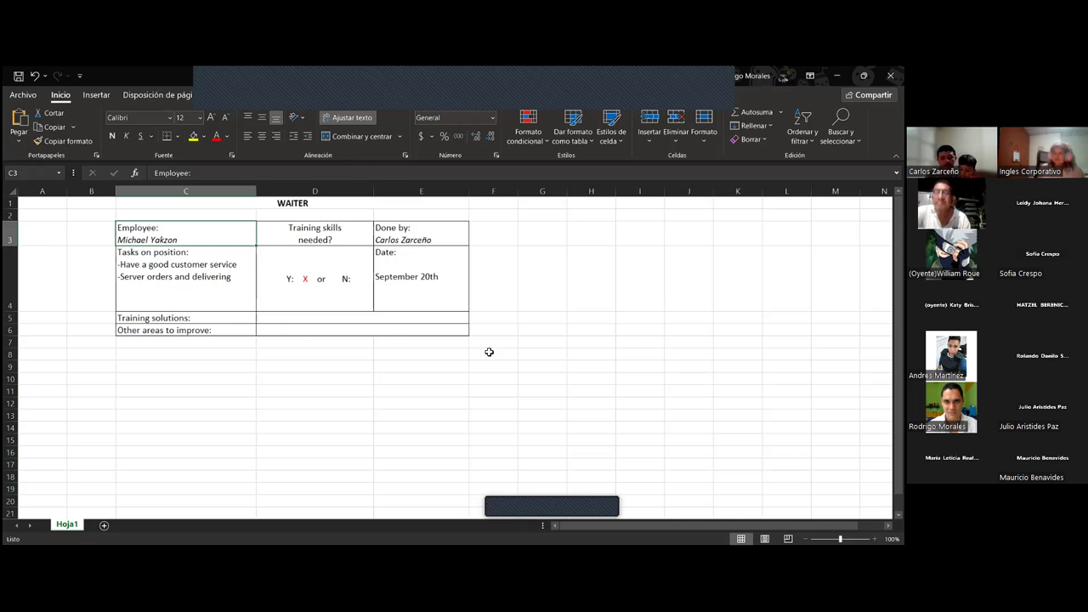
click(238, 316)
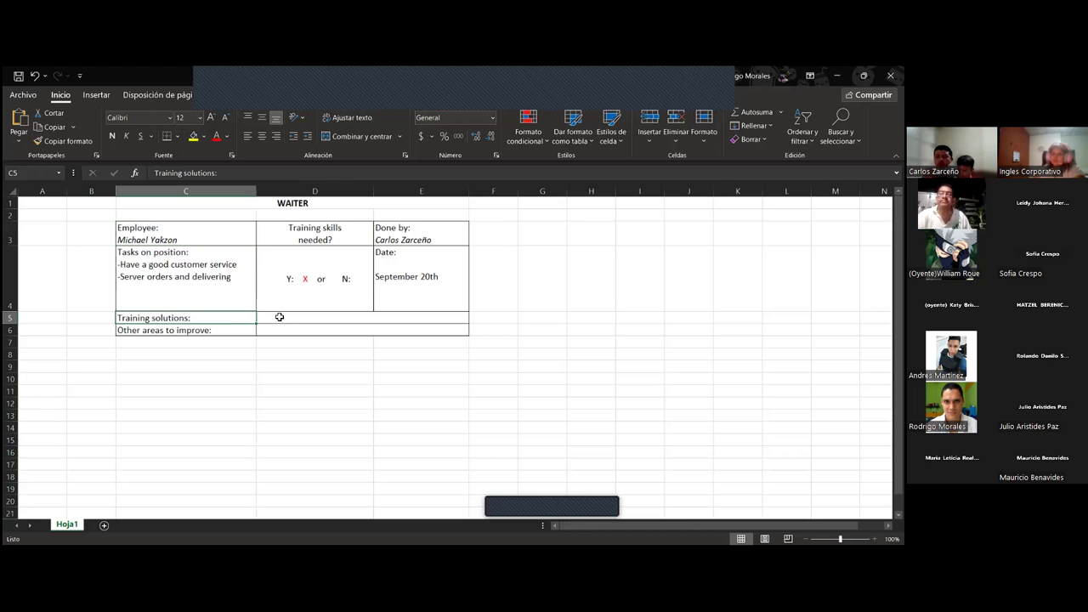
click(281, 316)
Enter "*Improve grooming and personal appereance" in the empty cell beside "Other areas to improve:".
click(288, 332)
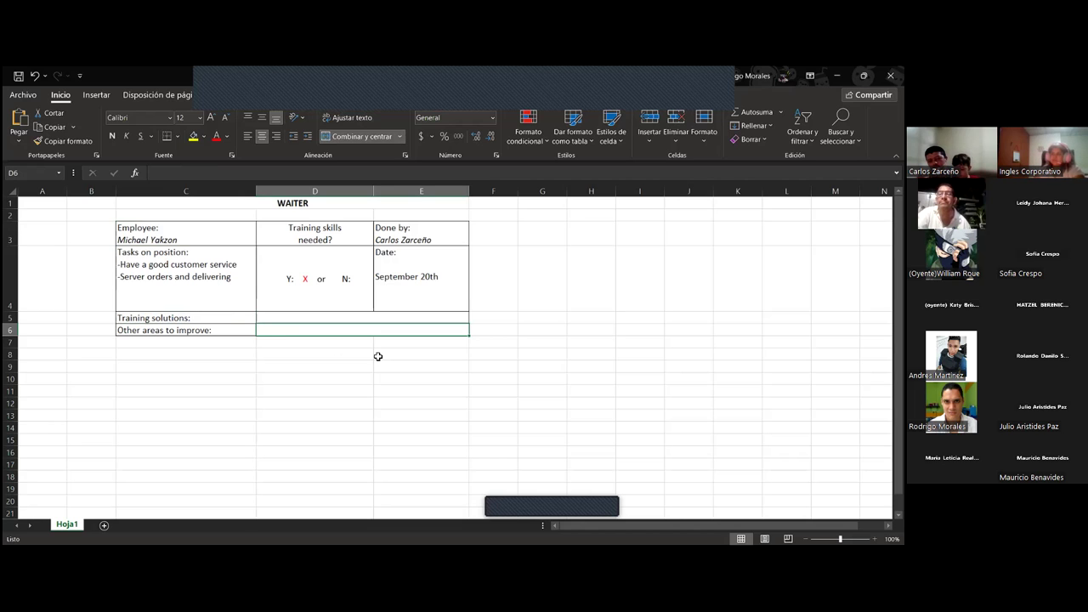
text(*)
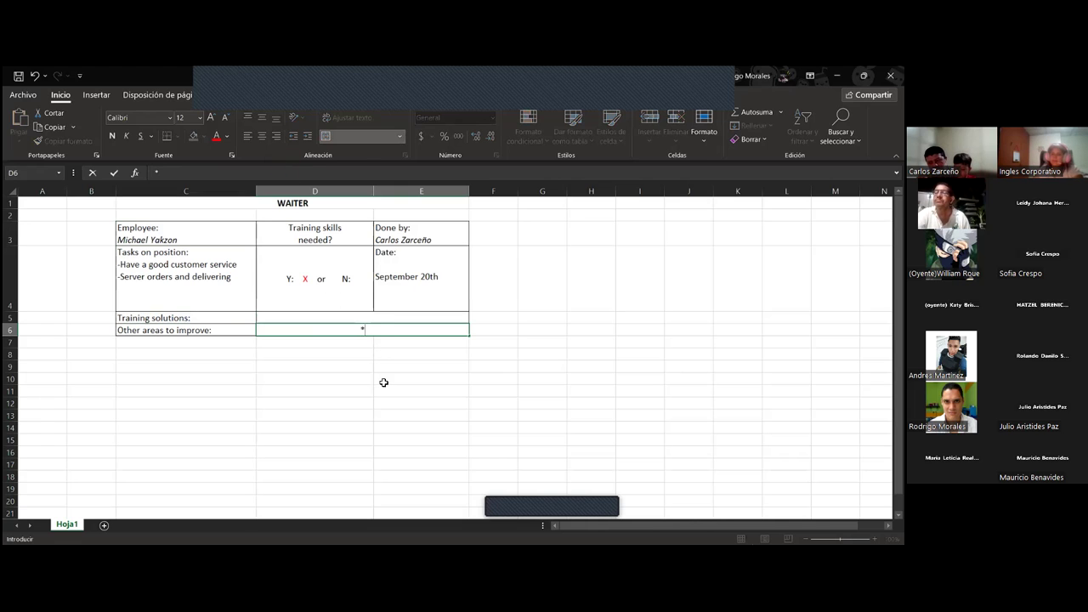
click(381, 382)
click(371, 336)
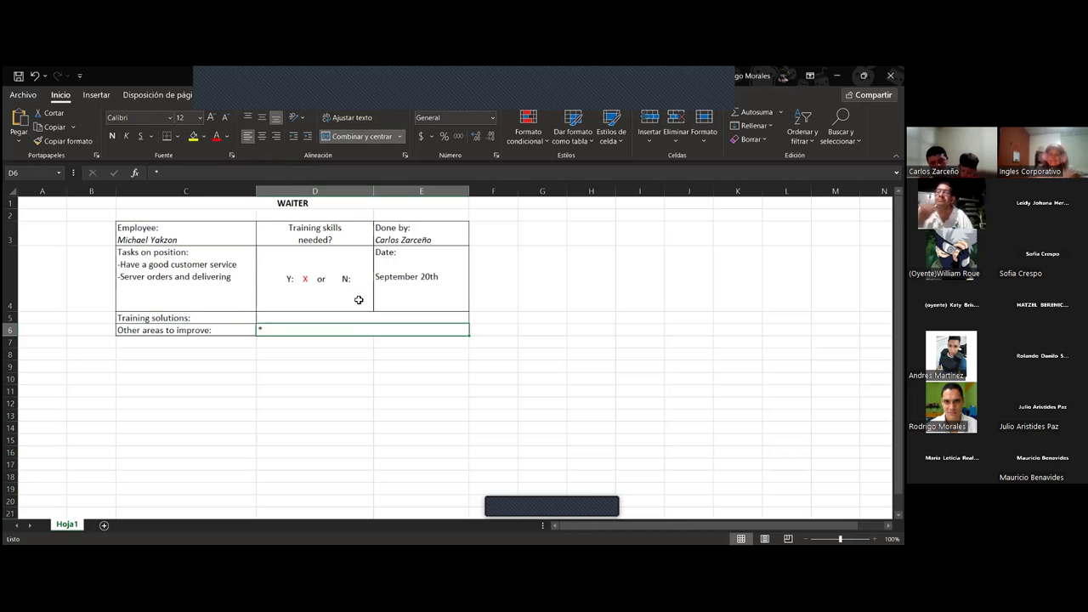
double_click(346, 332)
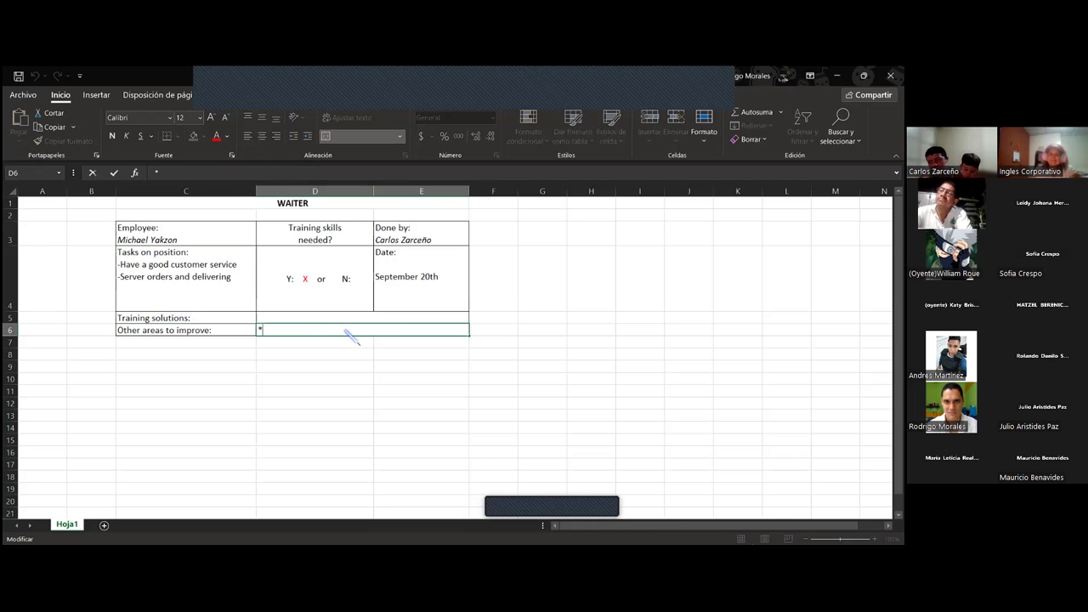
text(Imp)
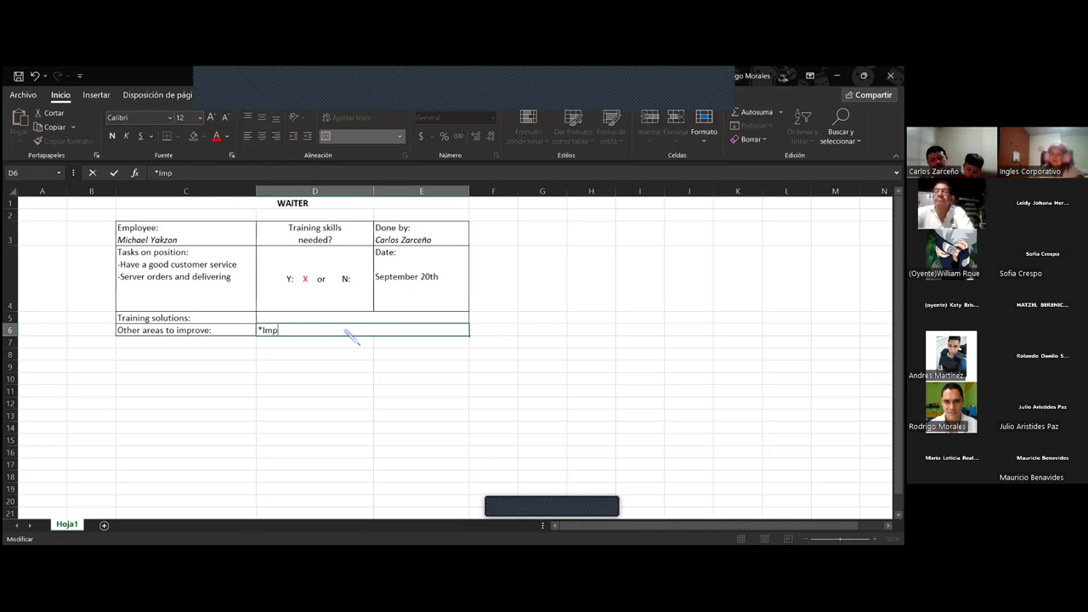
text(rove grr)
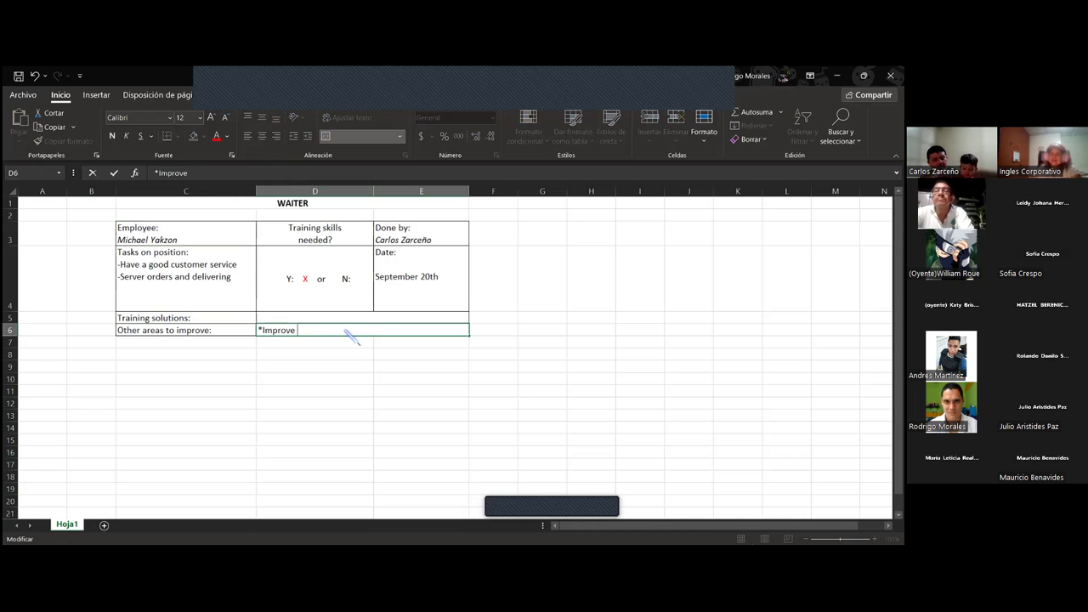
key(BackSpace)
key(BackSpace)
text(rooming and)
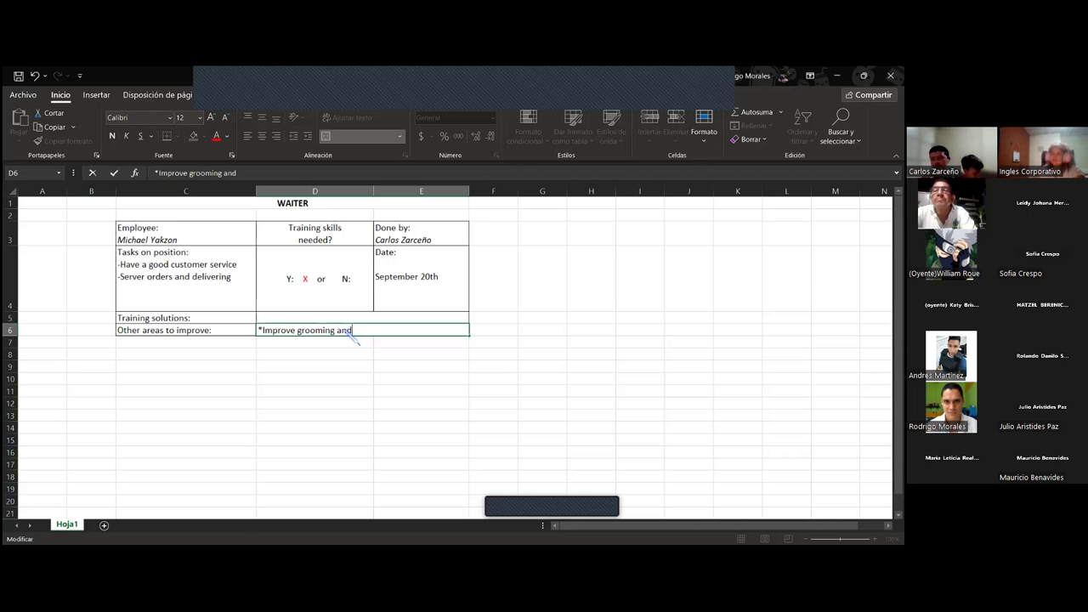
text( personal )
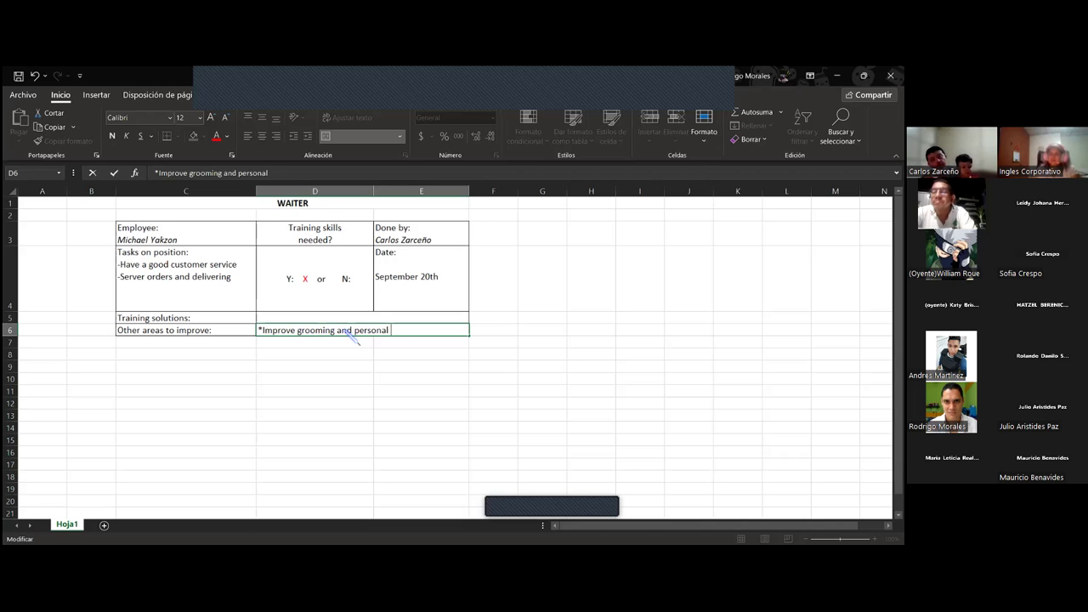
text(apper)
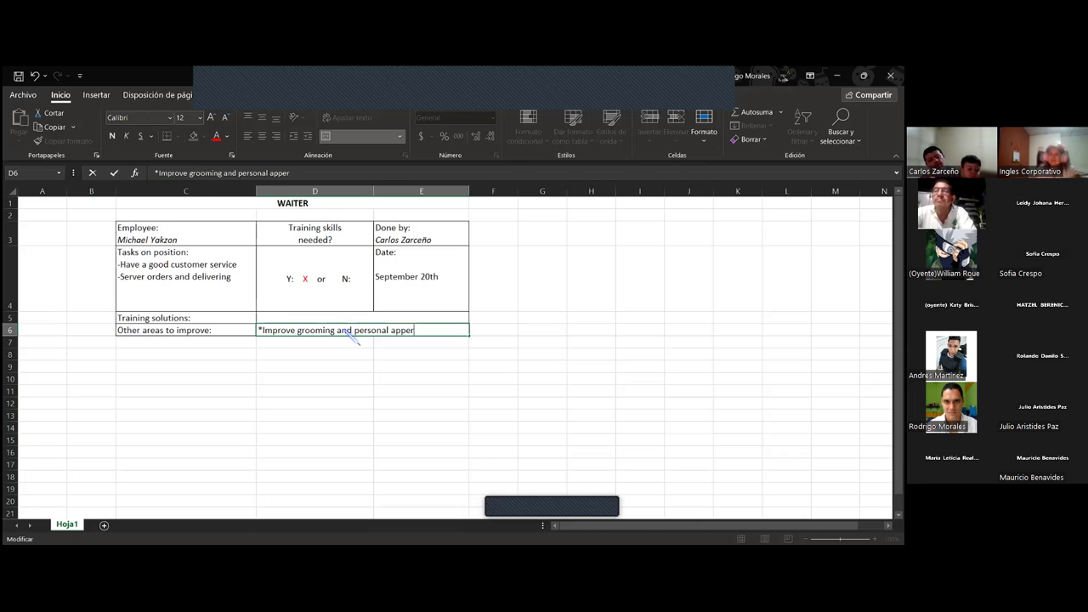
key(BackSpace)
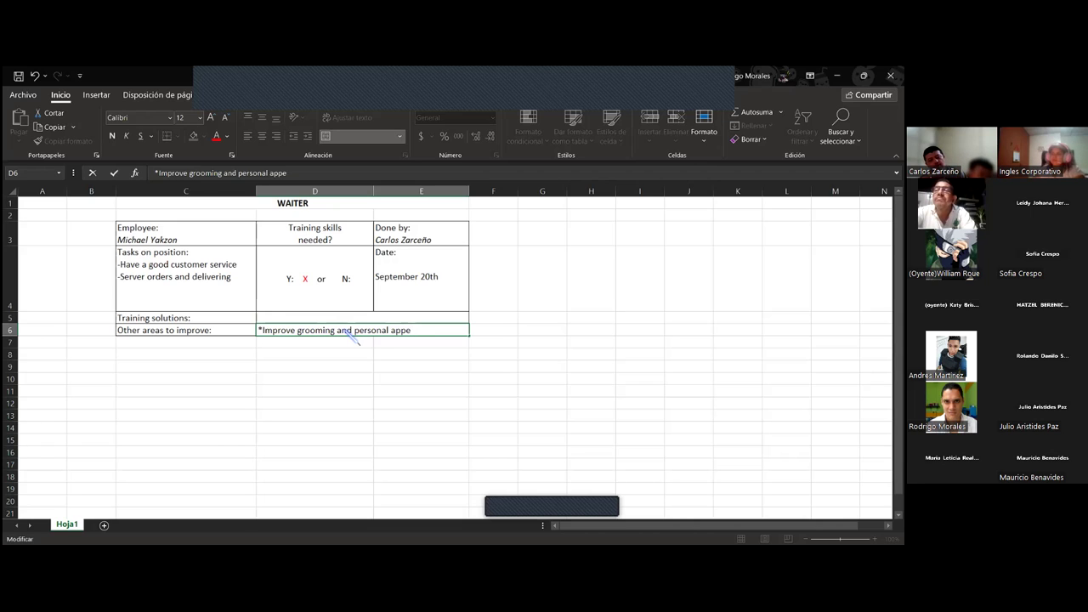
text(reance)
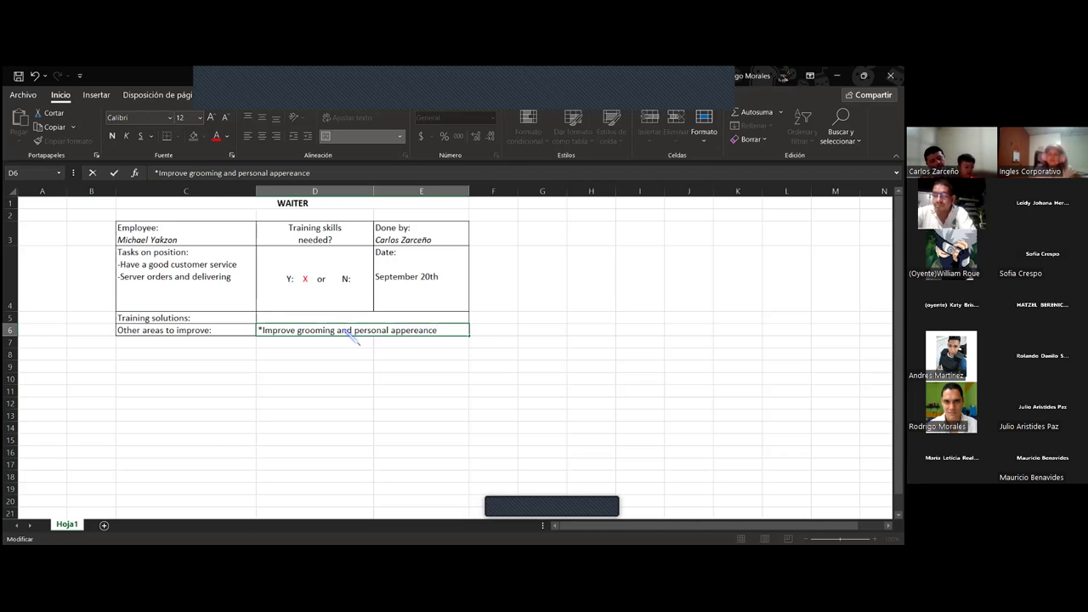
Add a second line reading "*Learn inclusive language" in the same cell, followed by a line break.
key(Return)
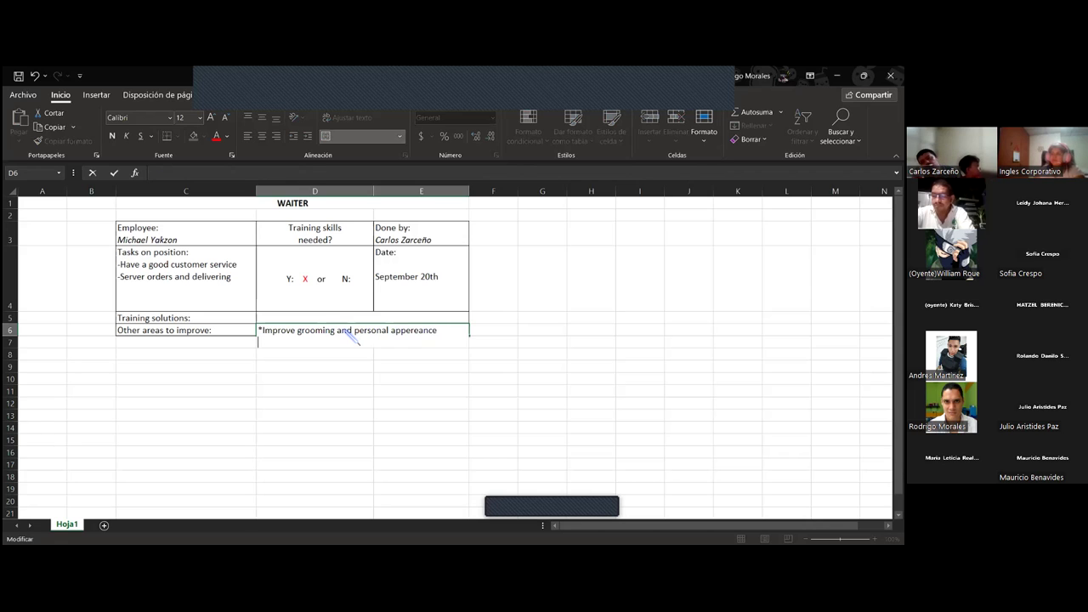
text(*)
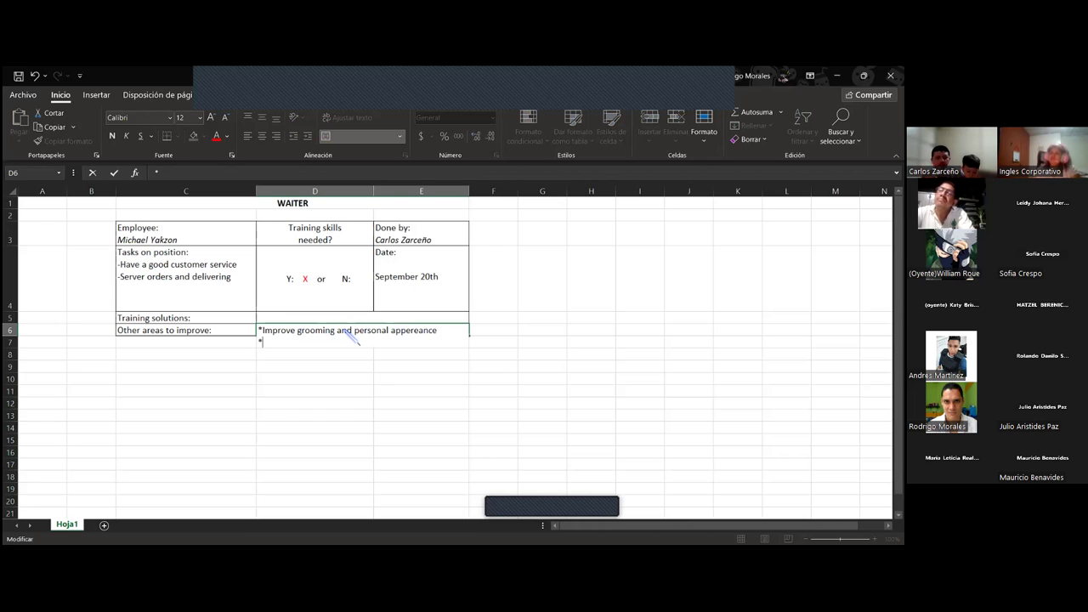
text(Lear)
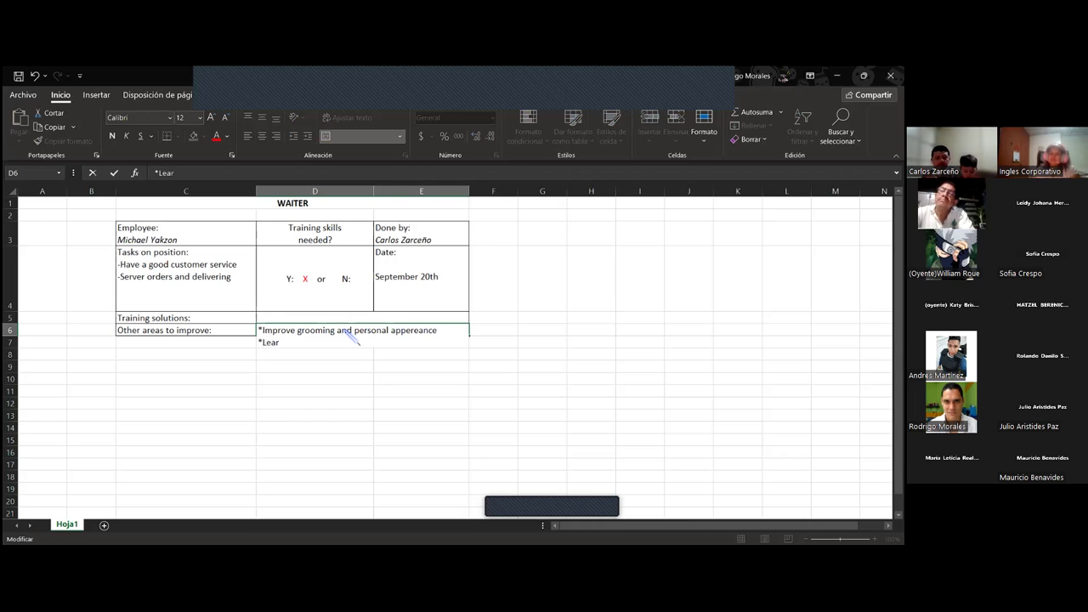
text(n inclusive)
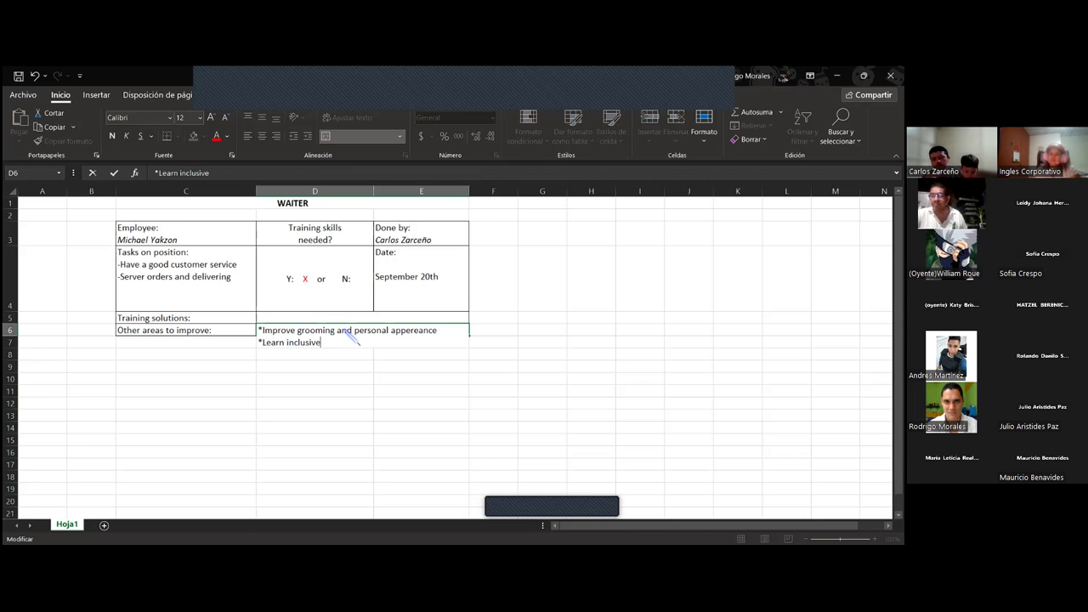
text( language)
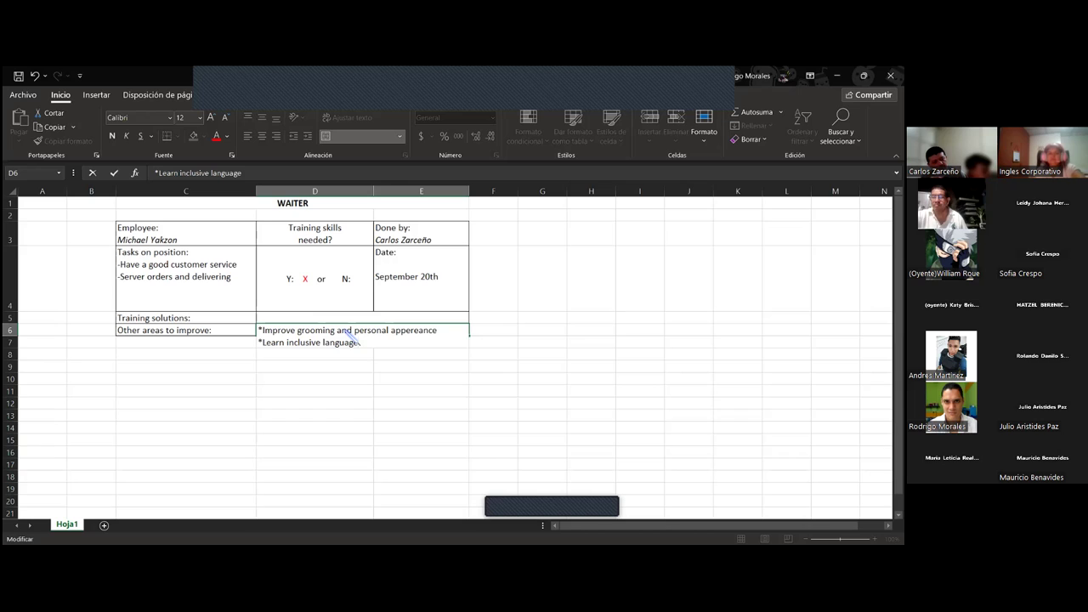
key(alt+Return)
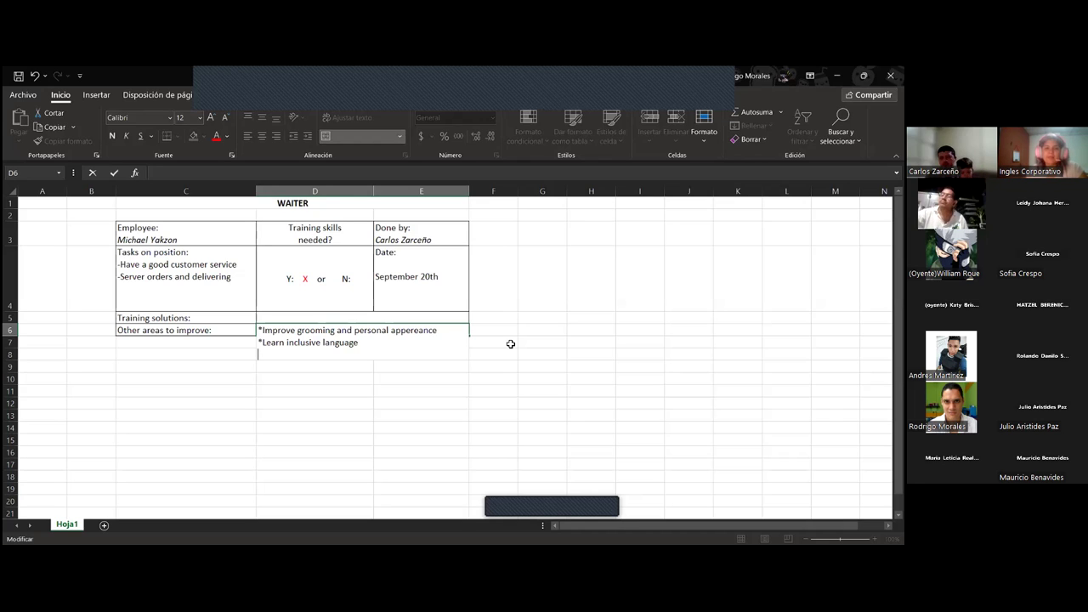
Append "(signal language)" to the inclusive language line and finish editing the cell.
click(361, 342)
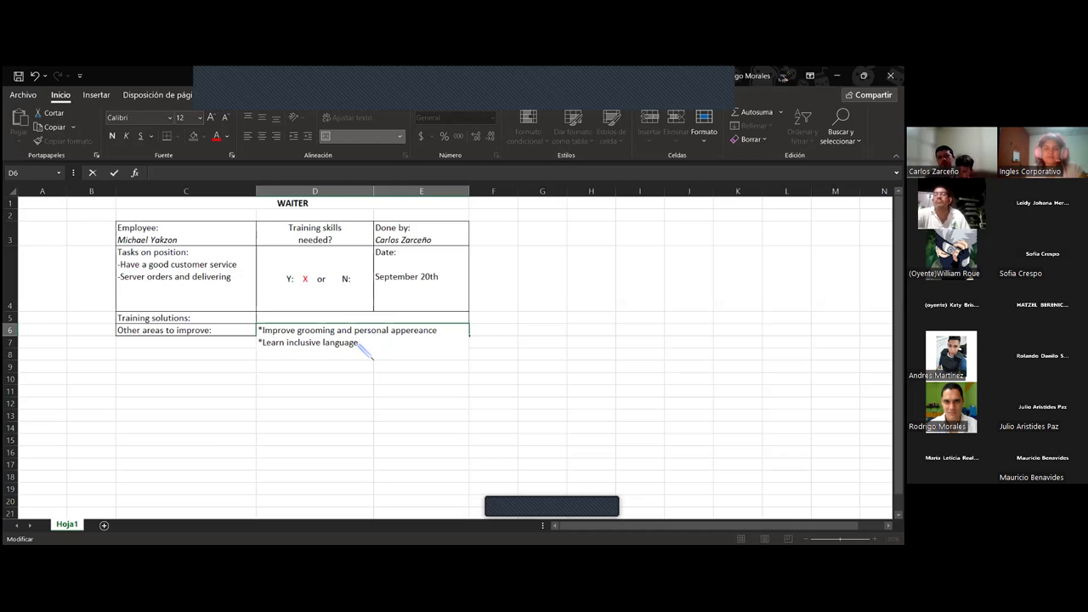
text((signal)
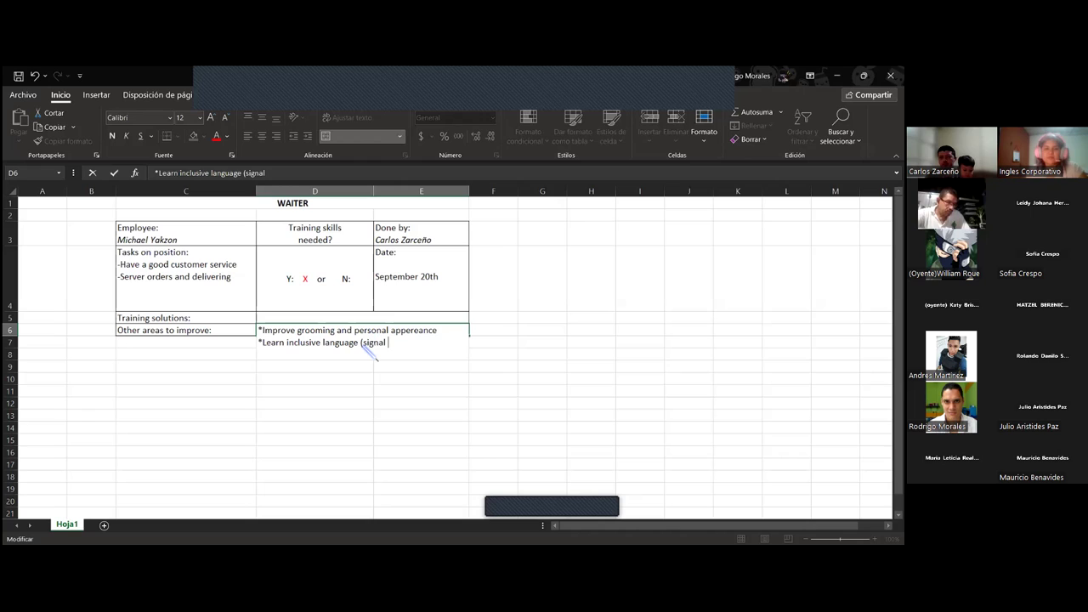
text( langua)
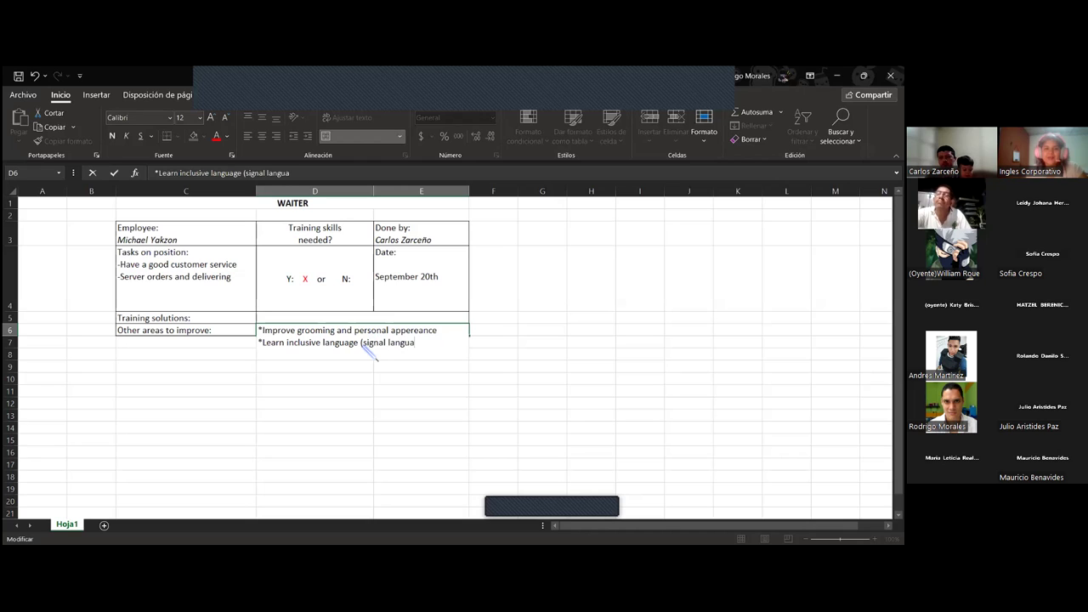
text(ge))
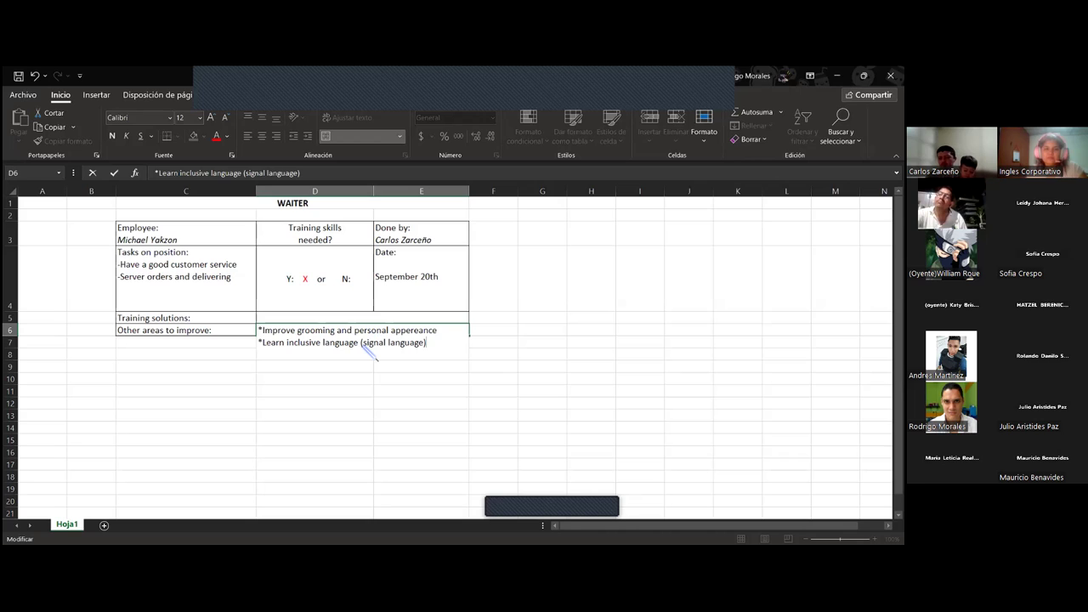
key(alt)
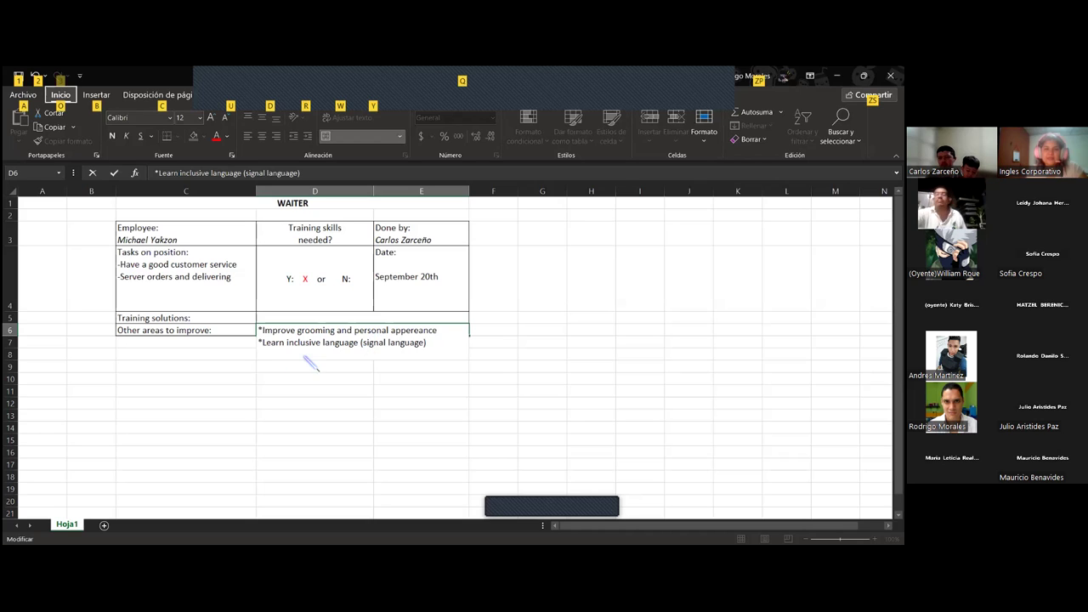
key(Escape)
click(262, 351)
Increase the height of row 6 so the full text of the areas to improve fits.
click(262, 335)
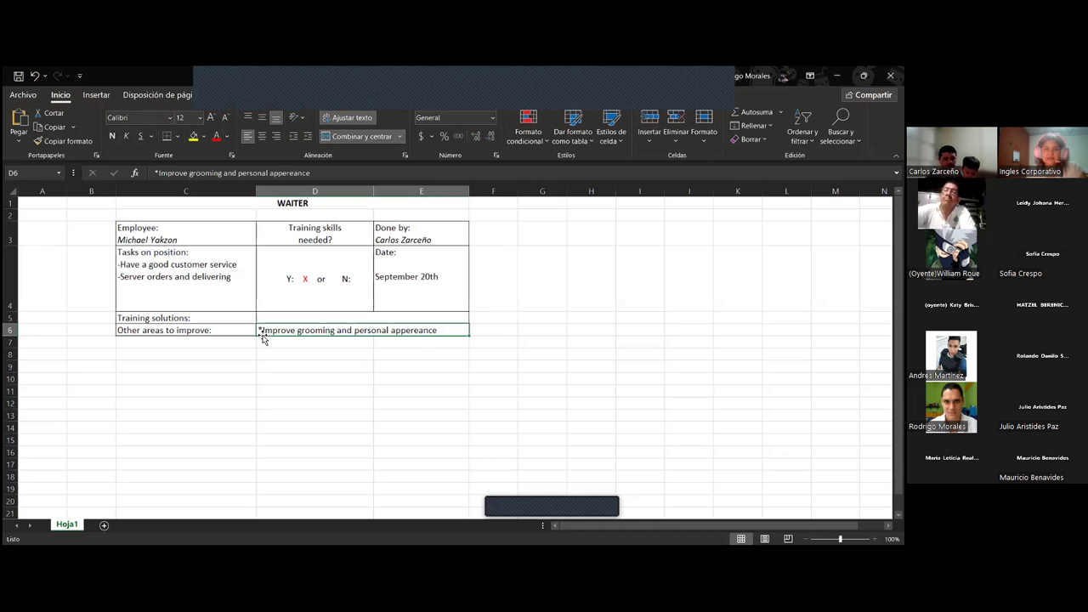
double_click(15, 335)
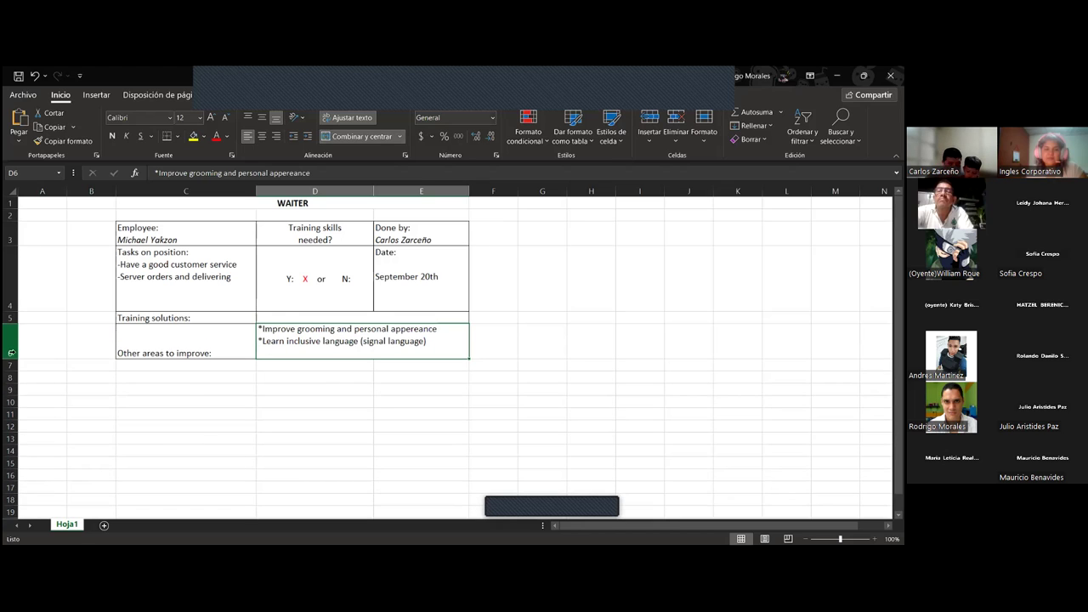
drag(16, 362, 16, 370)
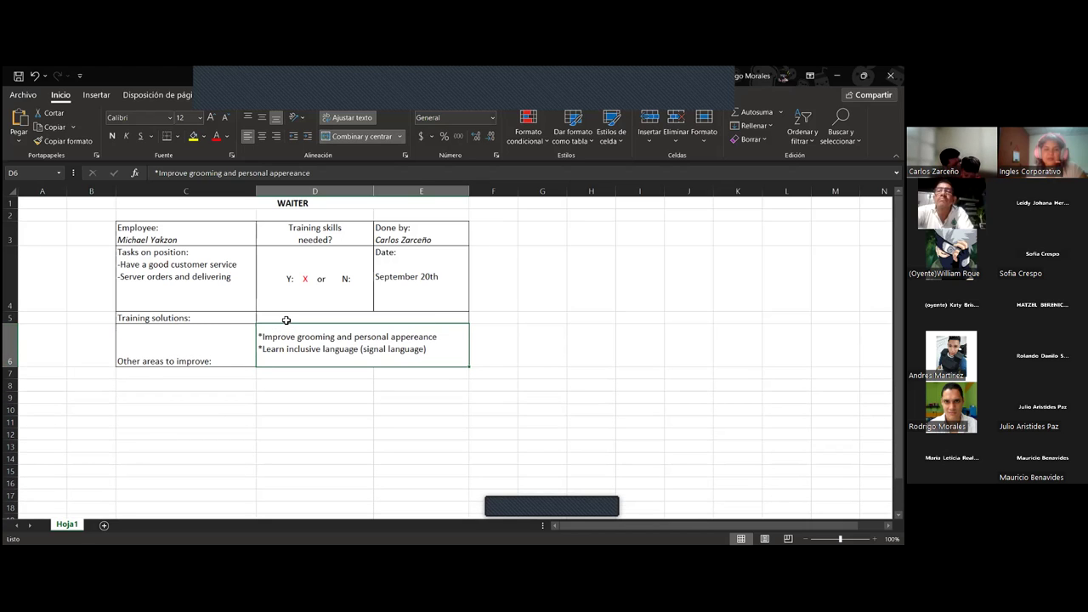
click(287, 320)
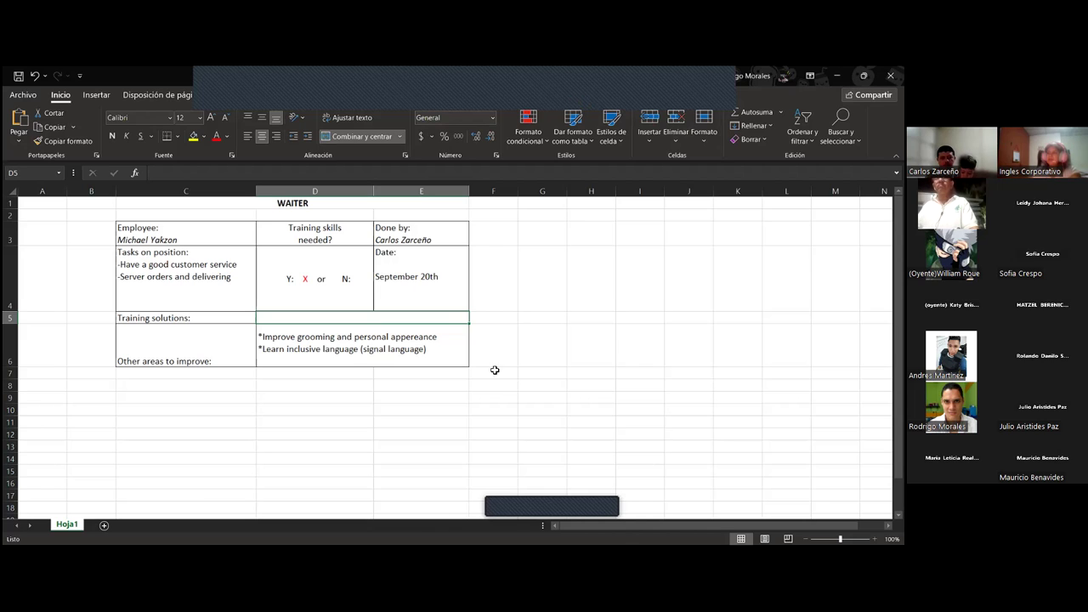
Correct "signal language" to "sign language" in the second line of the areas to improve.
double_click(375, 352)
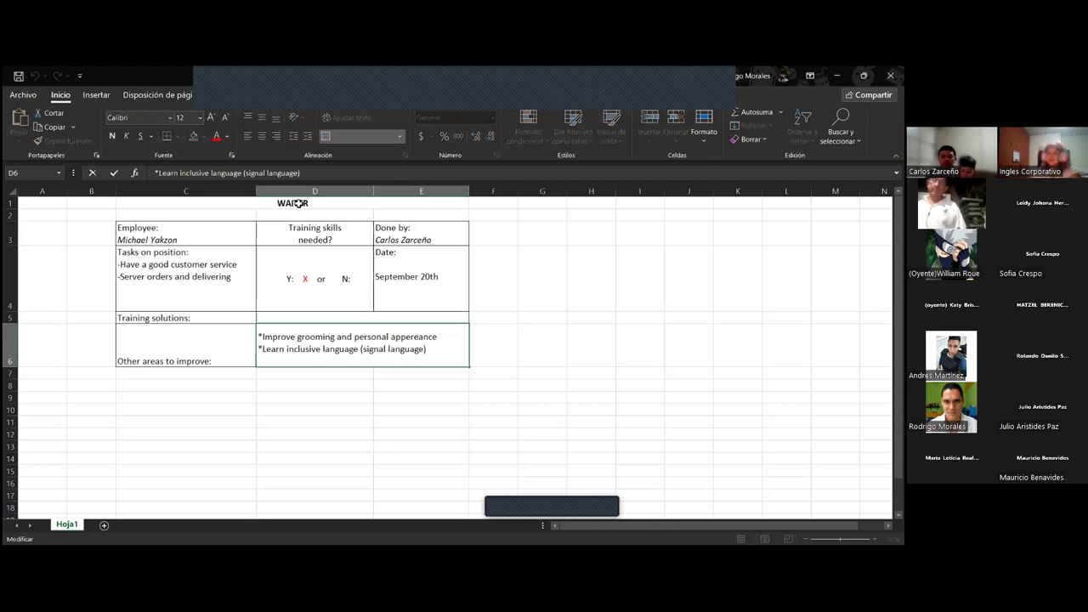
key(BackSpace)
key(BackSpace)
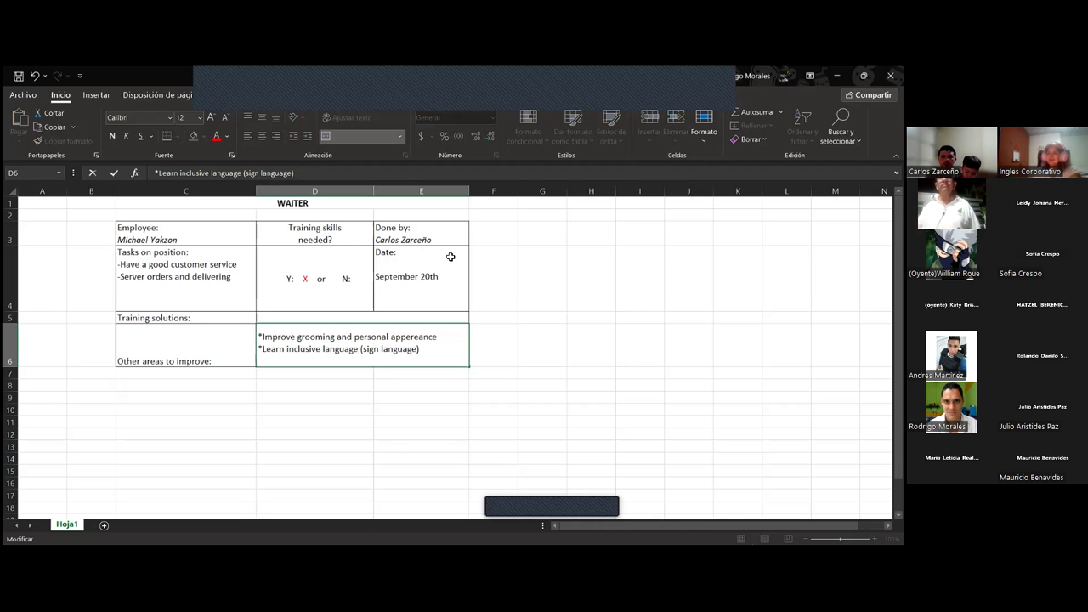
click(595, 413)
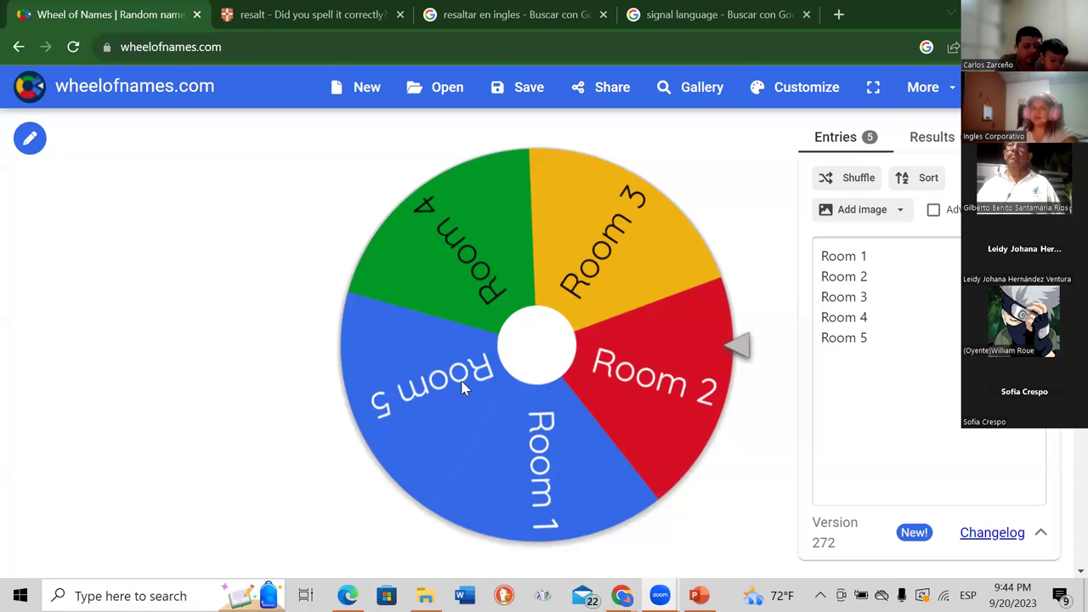
Spin the room wheel on wheelofnames.com to pick the next room.
click(525, 361)
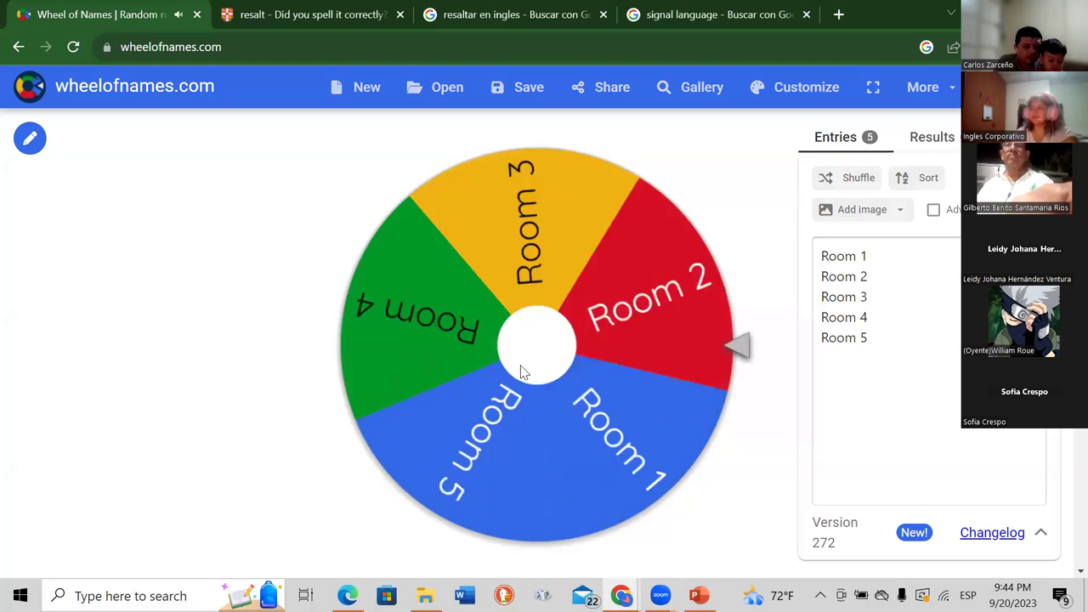